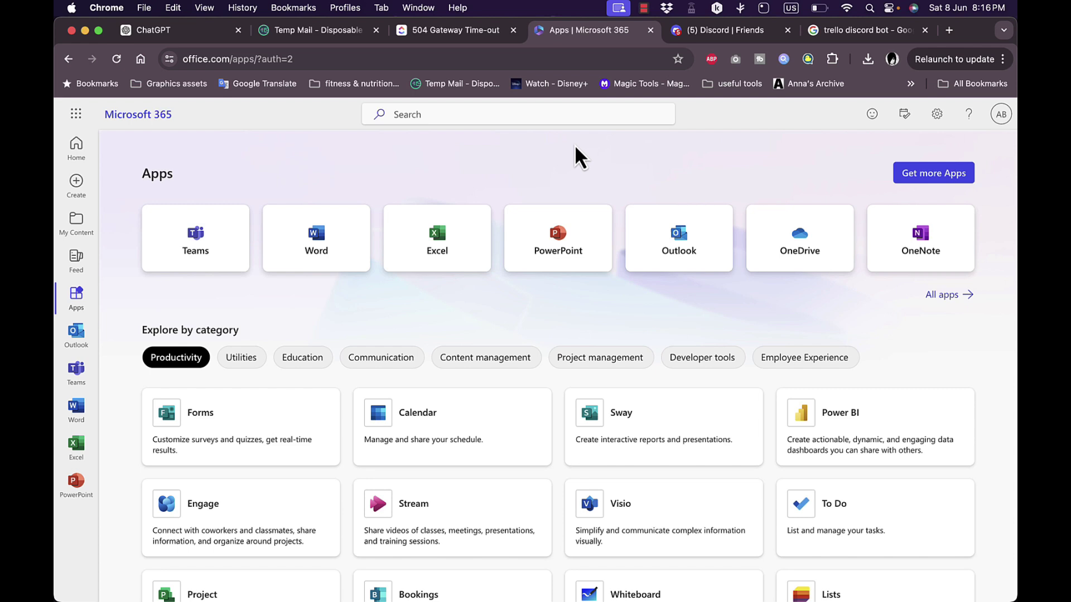
pyautogui.scroll(-1, 575, 148)
pyautogui.scroll(1, 574, 147)
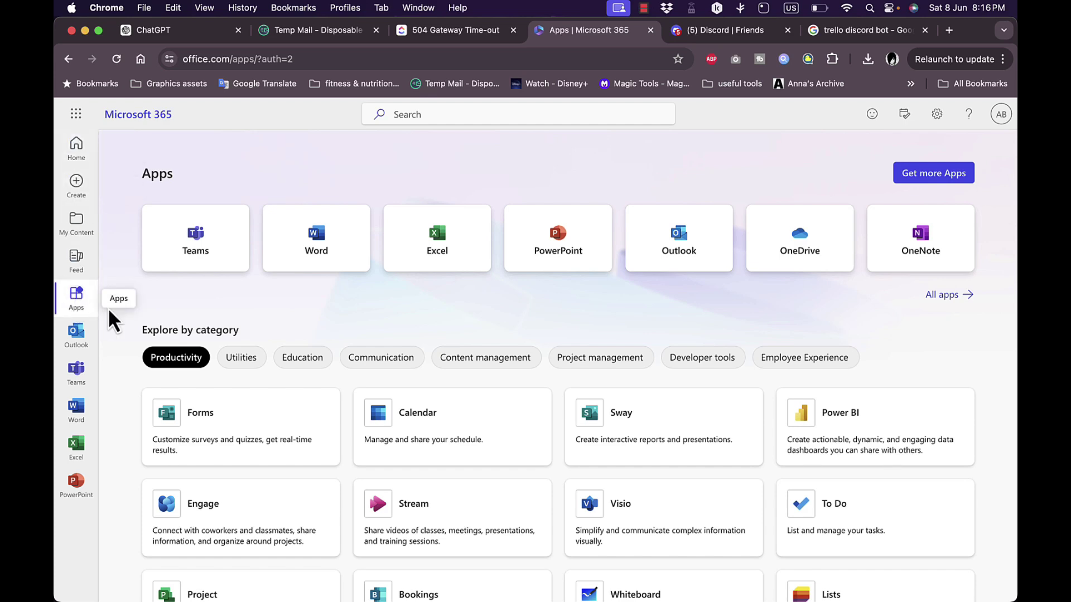
pyautogui.scroll(-1, 249, 296)
pyautogui.scroll(-5, 249, 289)
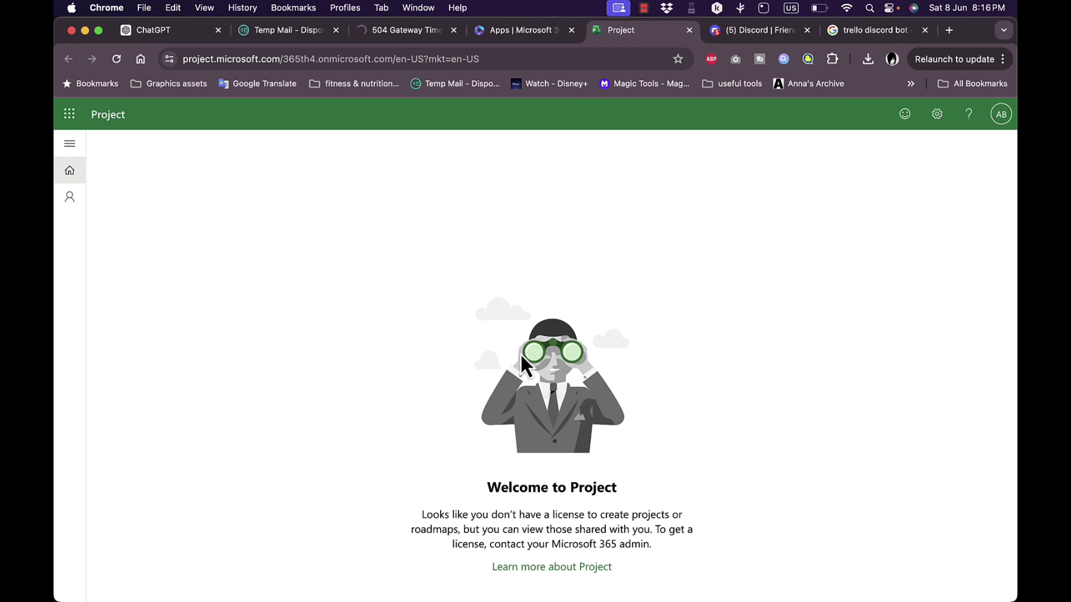
# Step: Browse the Project home page and navigation pane, then open 'Learn more about Project' in a new tab
pyautogui.click(70, 171)
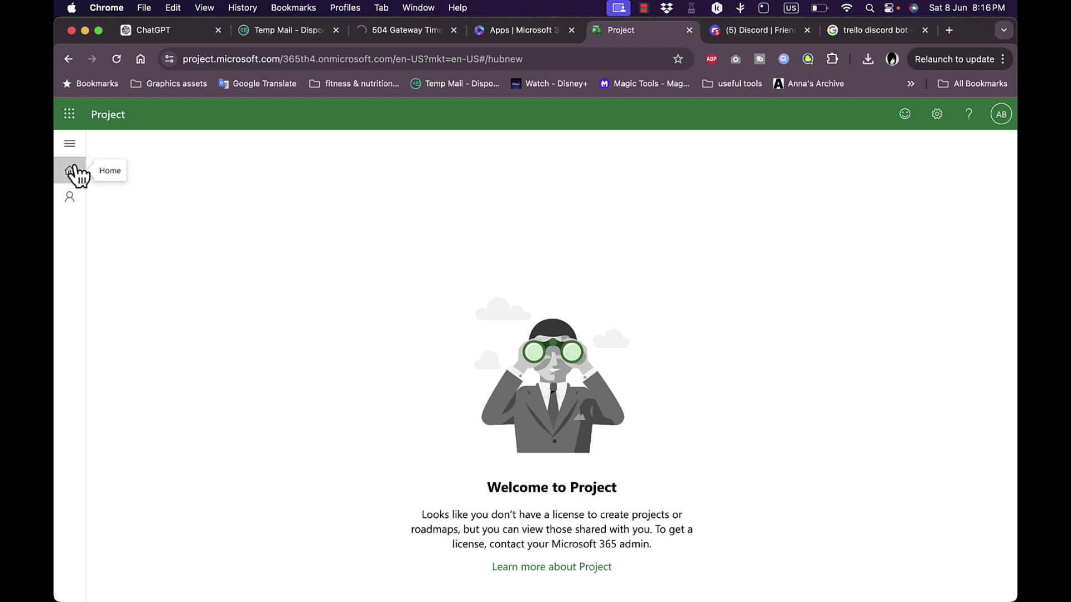
pyautogui.click(69, 144)
pyautogui.press('super+bracketleft')
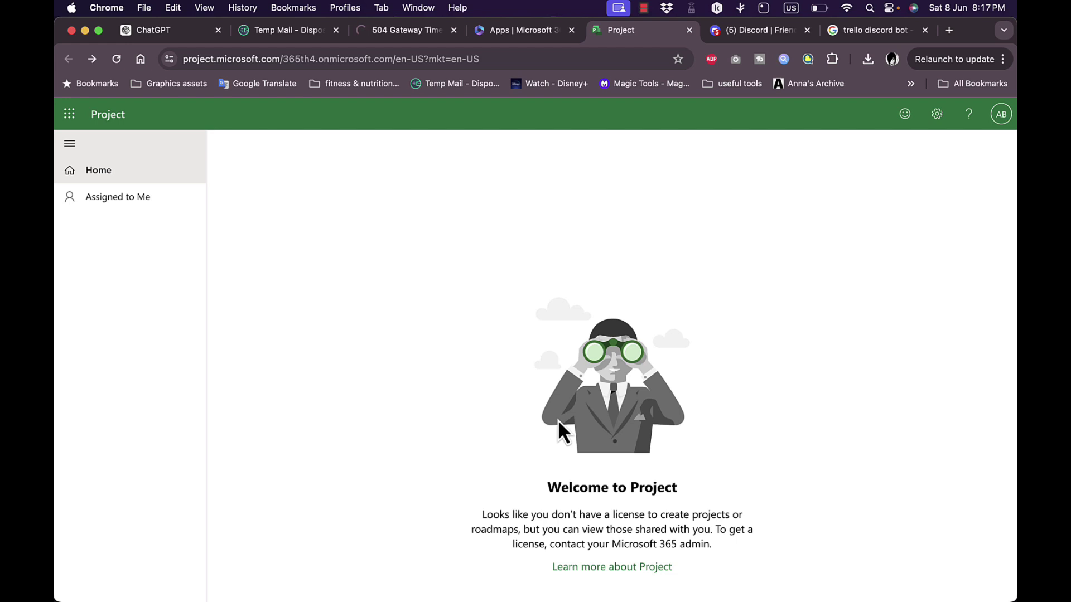
pyautogui.click(613, 568)
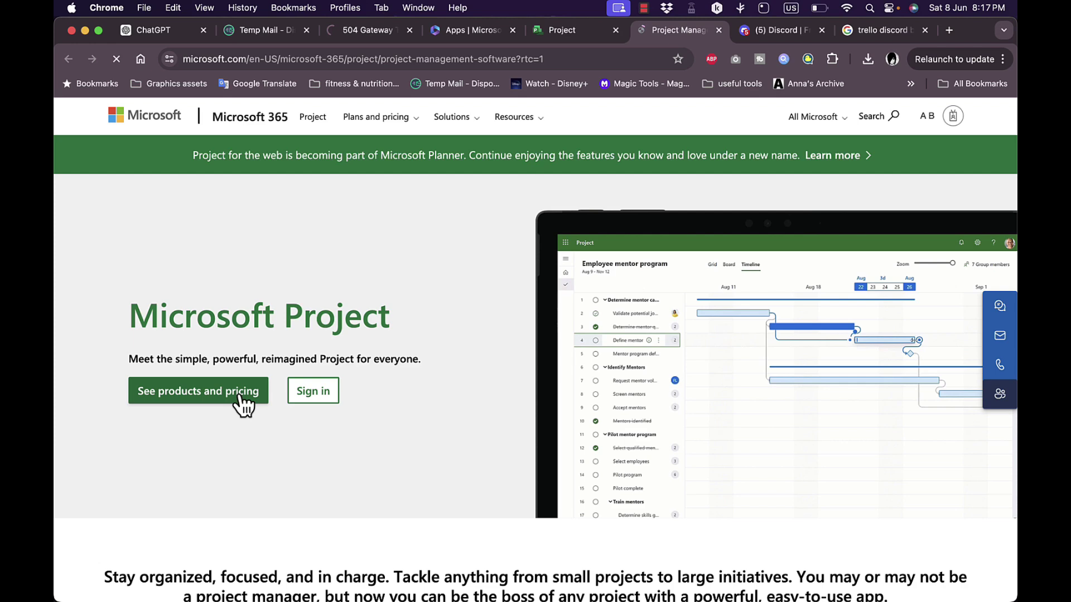
pyautogui.scroll(-3, 444, 407)
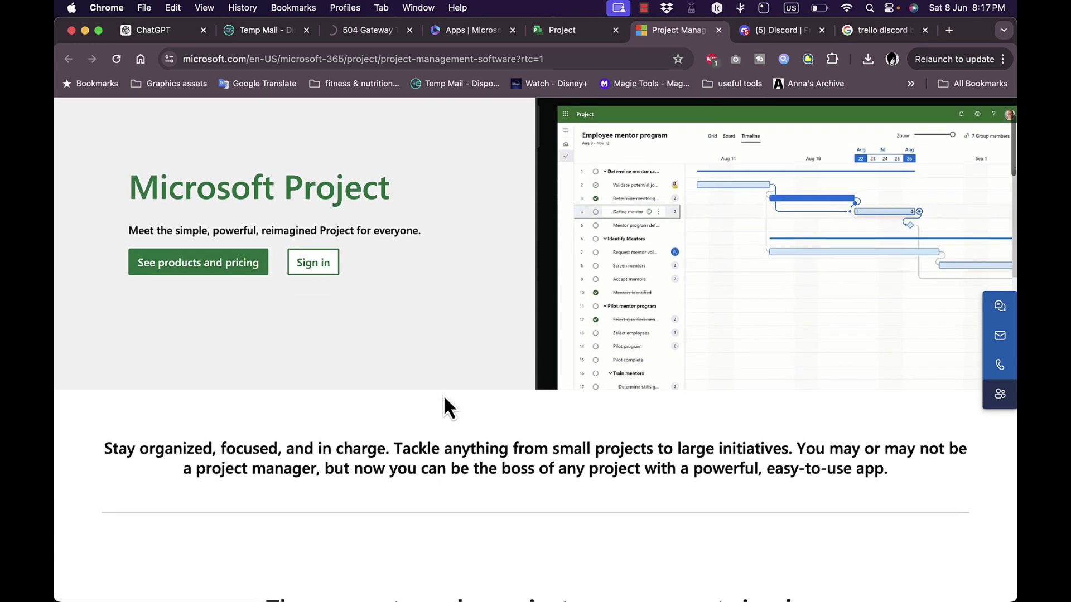
pyautogui.scroll(-2, 444, 398)
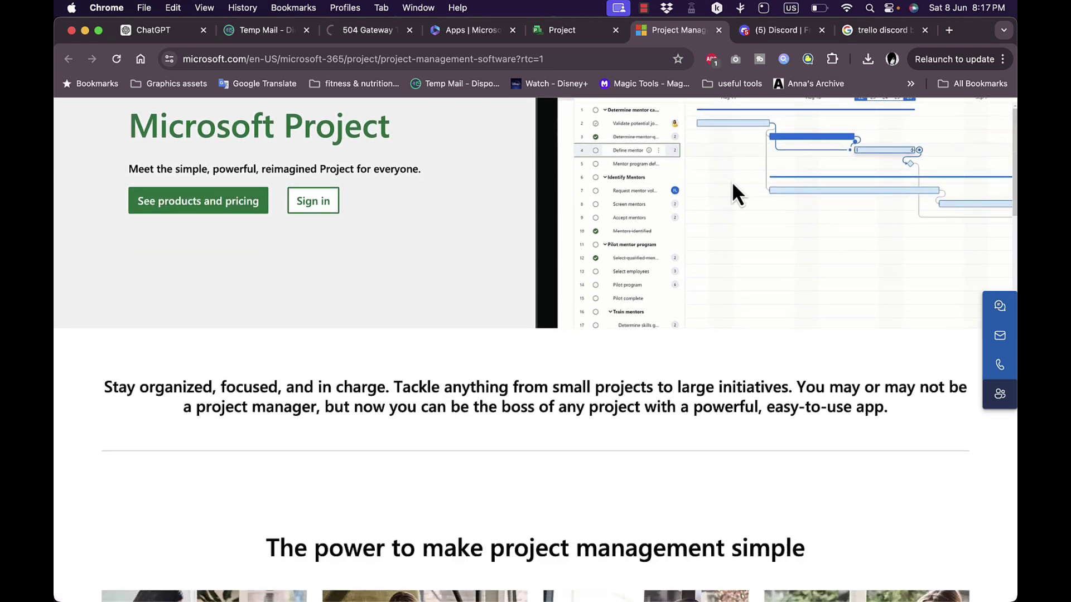
pyautogui.scroll(2, 819, 184)
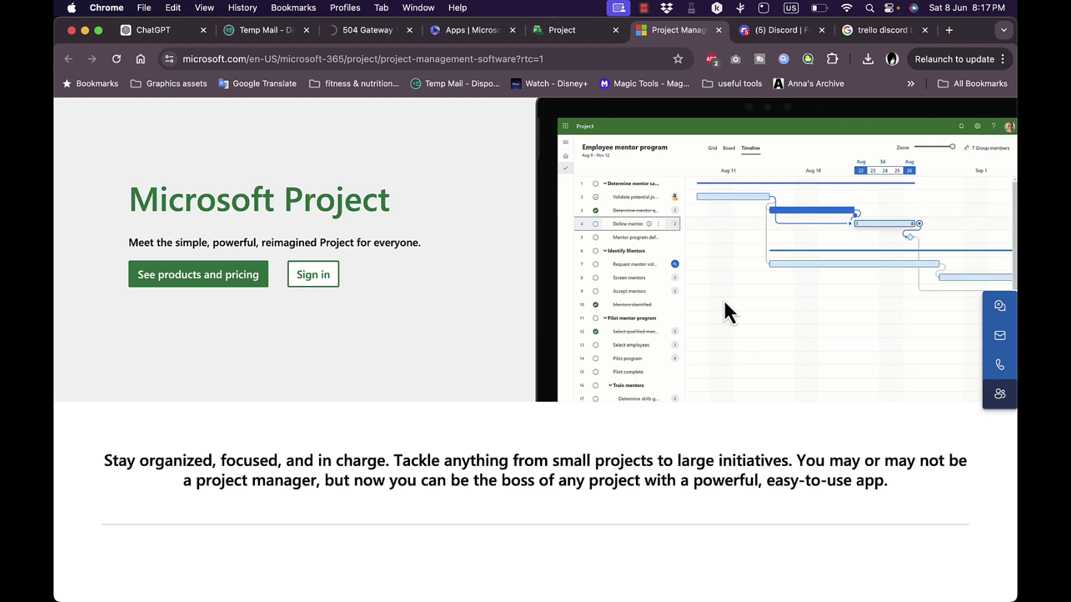
pyautogui.scroll(-3, 725, 304)
pyautogui.scroll(-3, 725, 303)
pyautogui.scroll(-2, 554, 312)
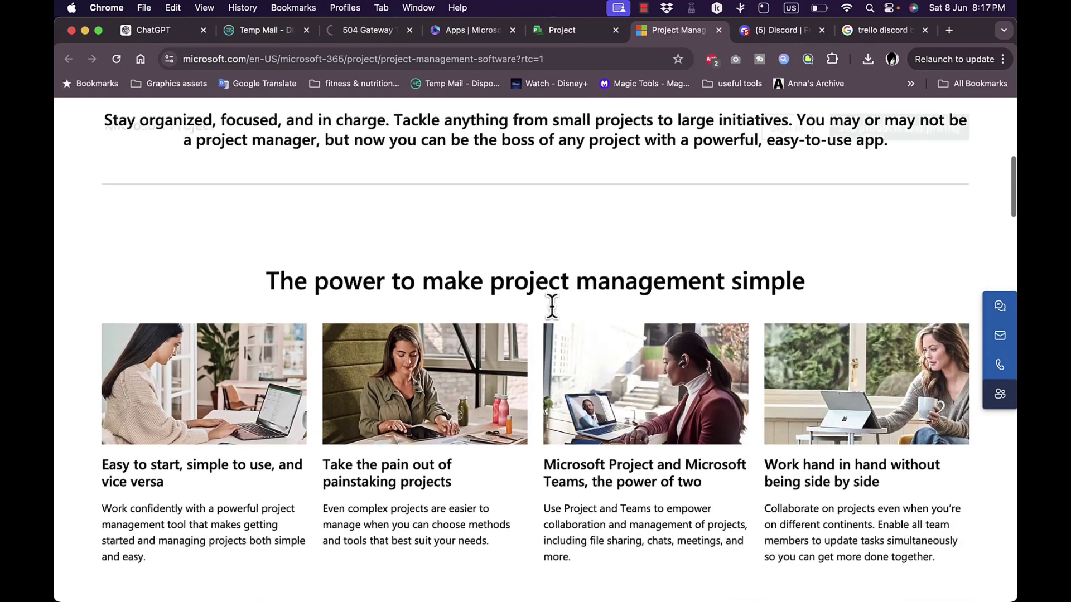
pyautogui.scroll(-5, 553, 311)
pyautogui.scroll(-2, 554, 311)
pyautogui.scroll(-3, 553, 311)
pyautogui.scroll(-1, 553, 311)
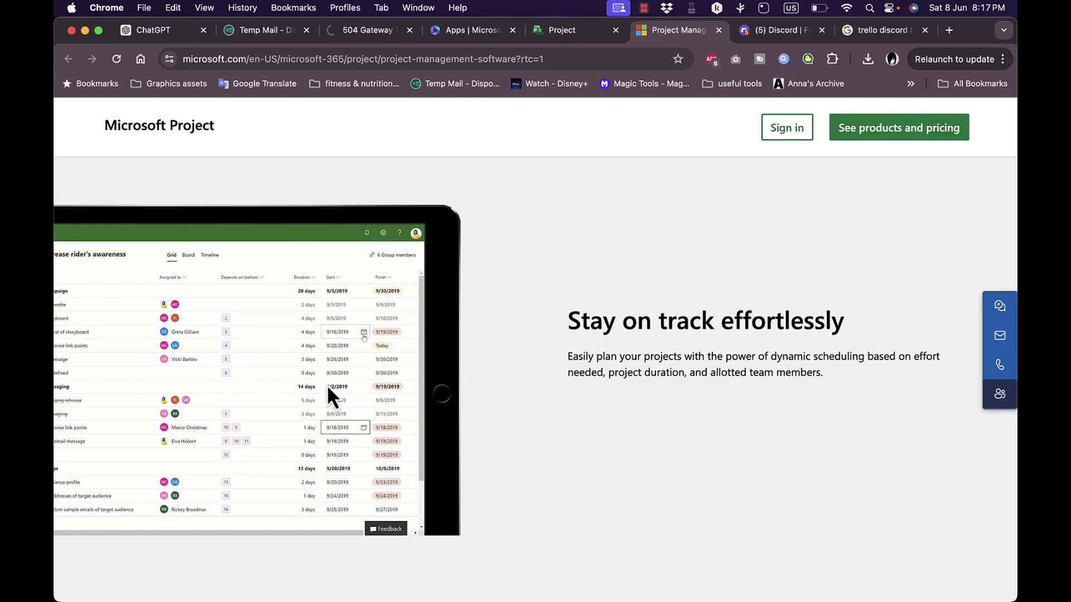
pyautogui.scroll(-4, 326, 385)
pyautogui.scroll(-2, 327, 385)
pyautogui.scroll(-4, 326, 385)
pyautogui.scroll(-2, 327, 385)
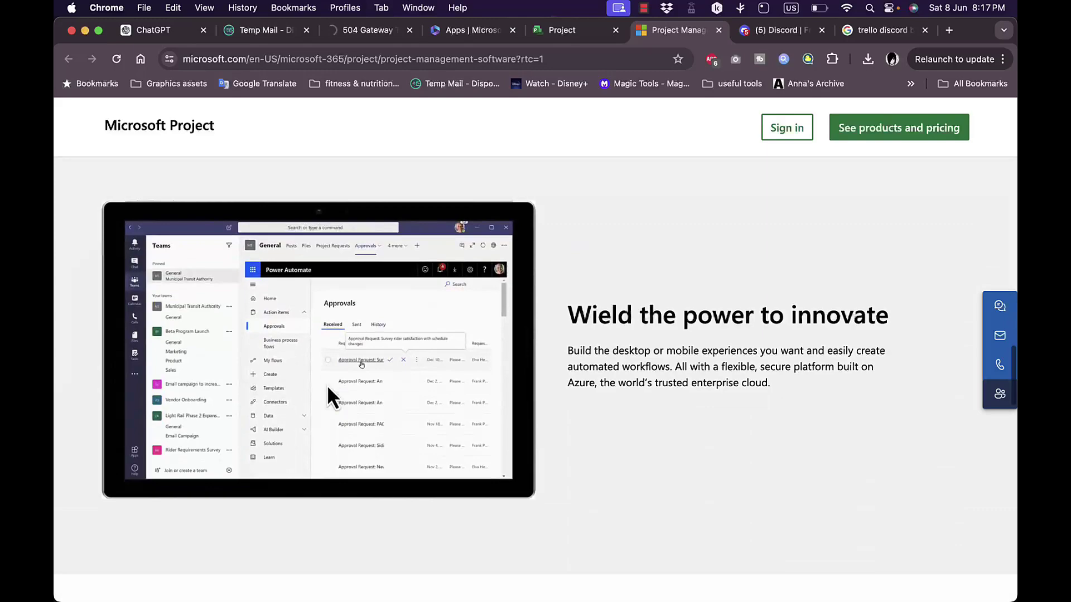
pyautogui.scroll(-5, 328, 385)
pyautogui.scroll(15, 327, 393)
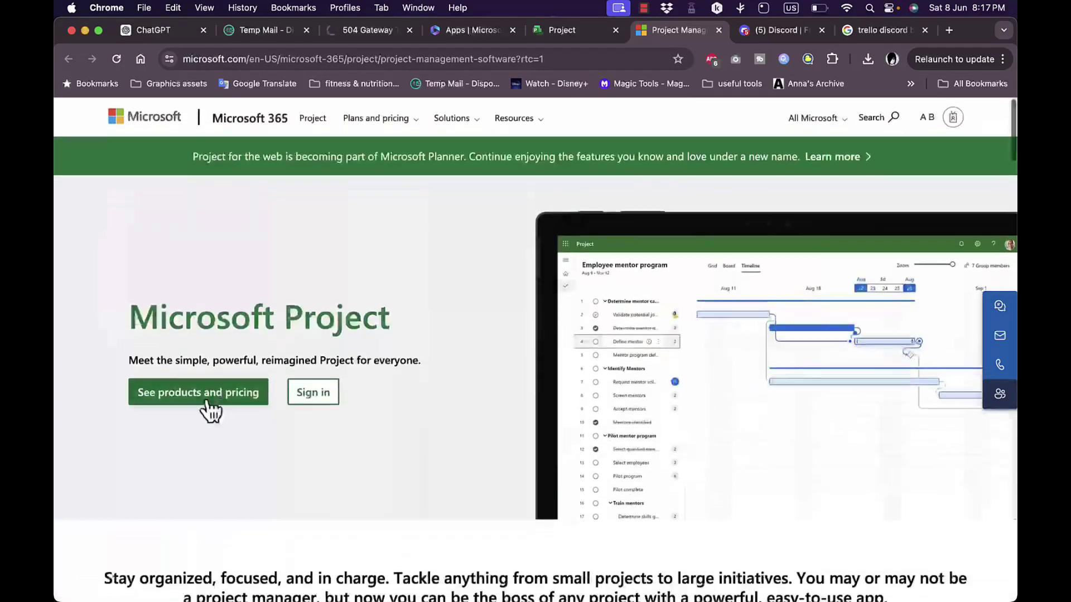
# Step: Open 'See products and pricing' from the Microsoft Project marketing page
pyautogui.click(209, 405)
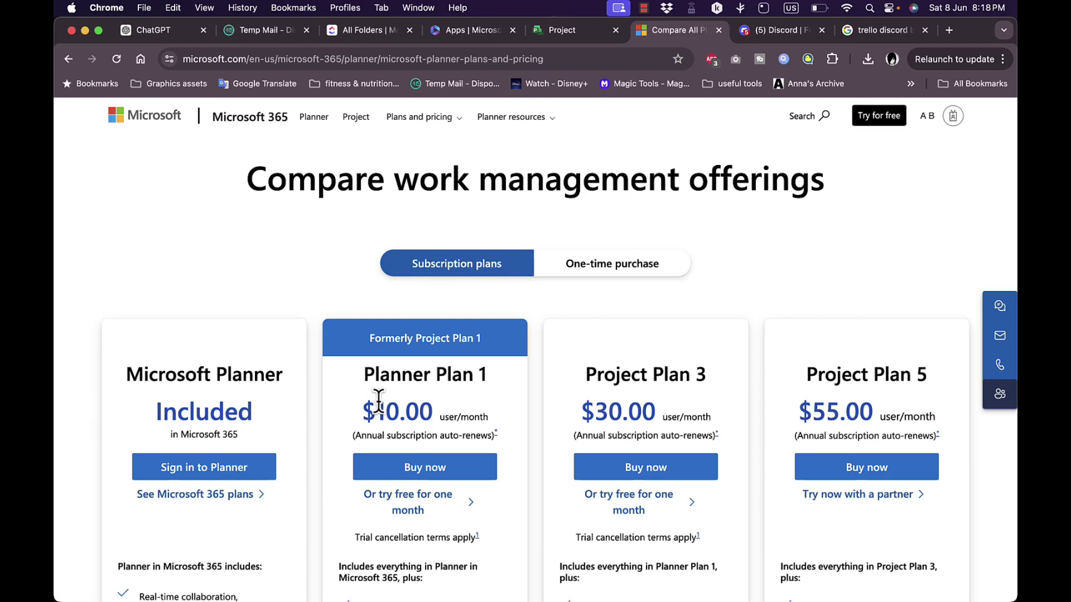
pyautogui.scroll(-5, 421, 407)
pyautogui.scroll(5, 421, 419)
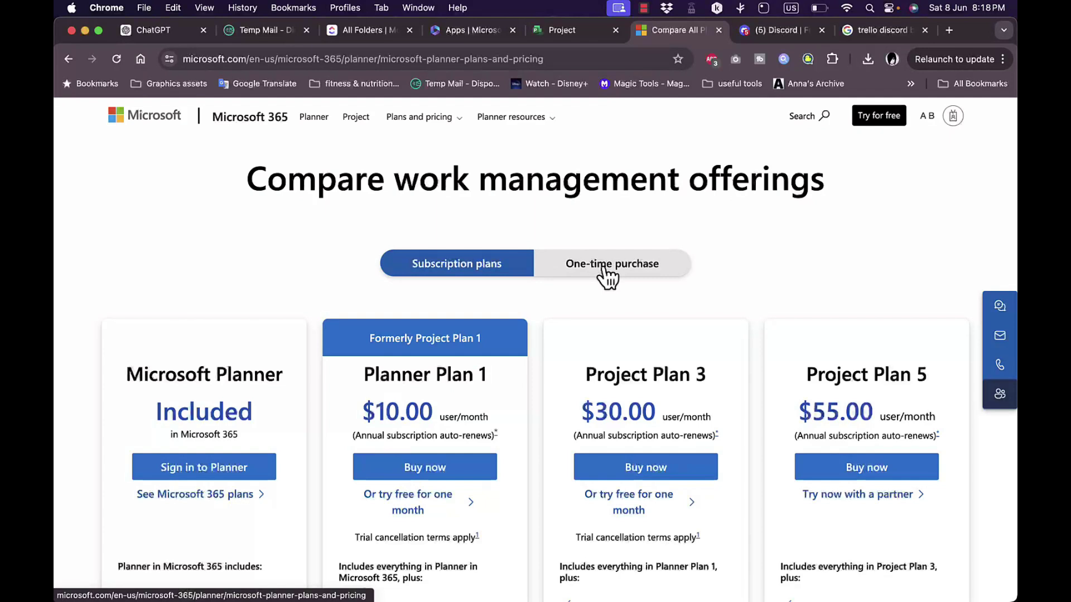
# Step: Switch back to the Project browser tab showing the Welcome to Project page
pyautogui.click(581, 29)
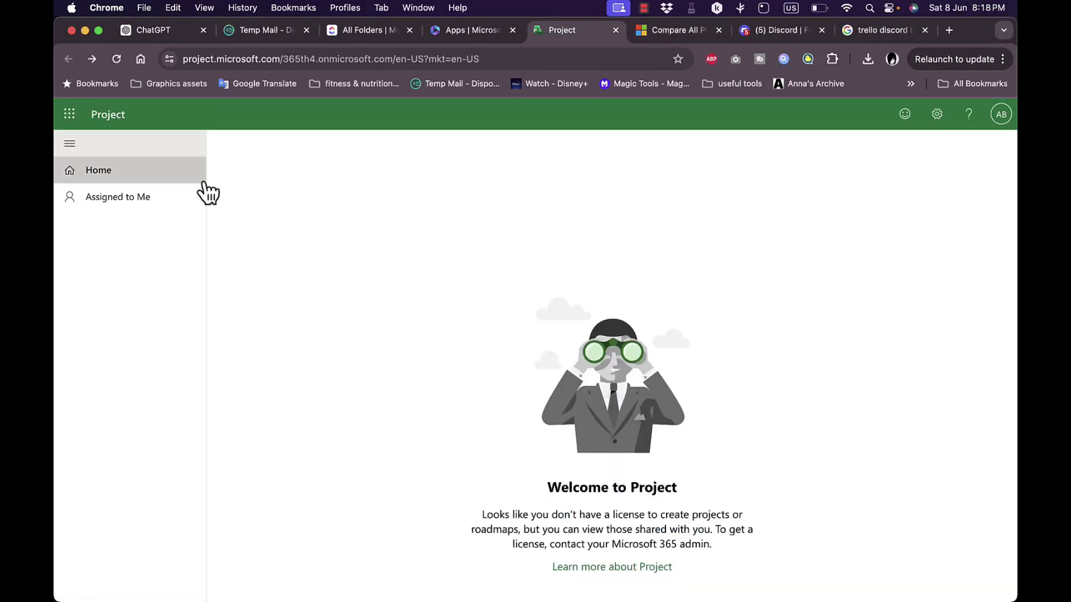
# Step: Go through the app launcher to the Microsoft 365 Apps page
pyautogui.click(70, 115)
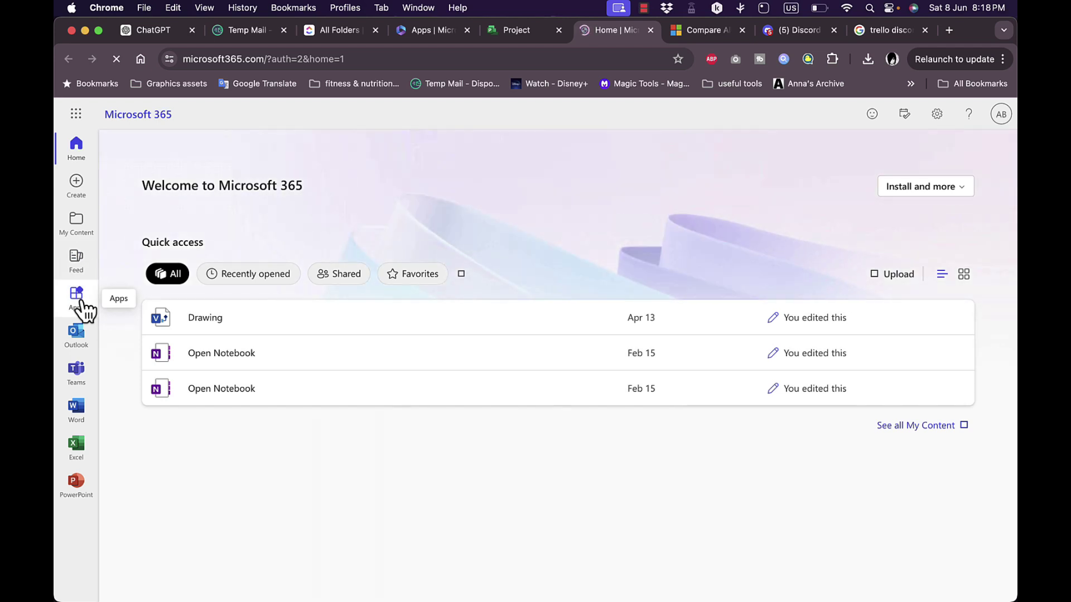
pyautogui.click(84, 303)
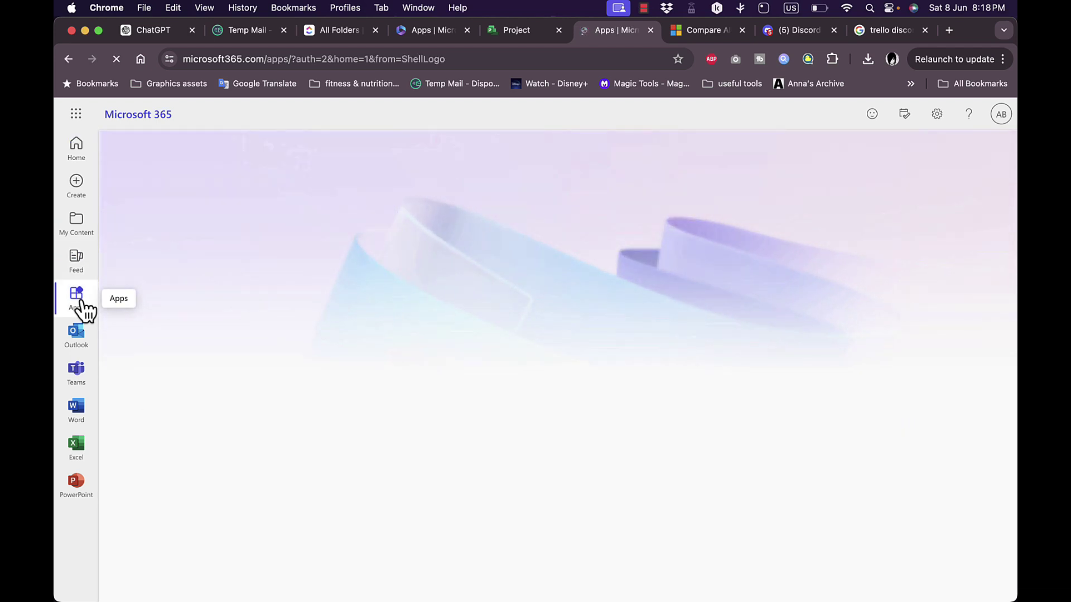
pyautogui.scroll(-3, 394, 377)
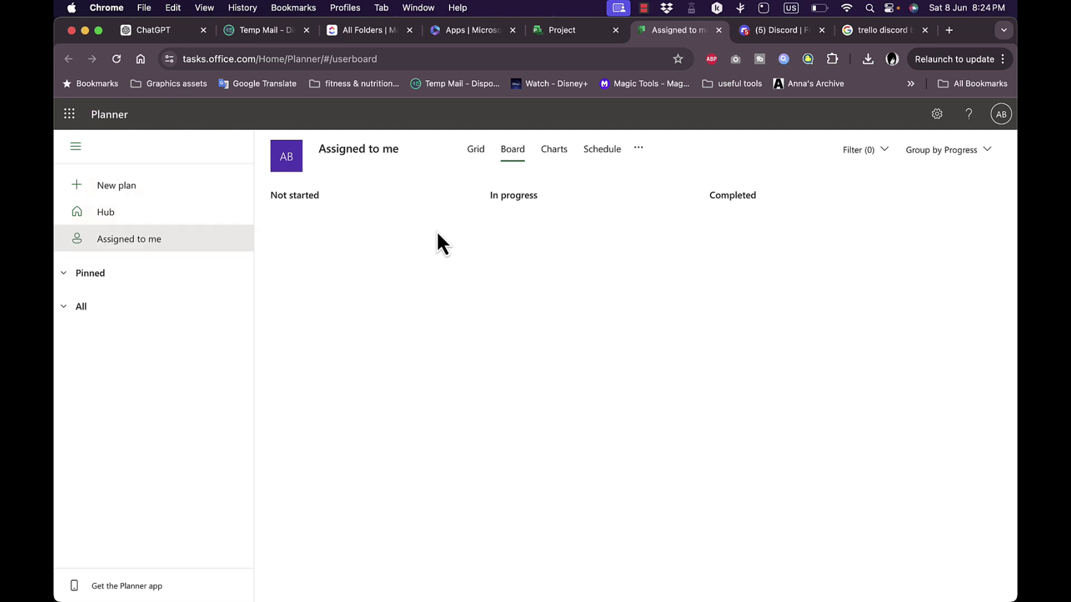
# Step: Start a new plan from the Project Management template and create it as 'test'
pyautogui.click(112, 188)
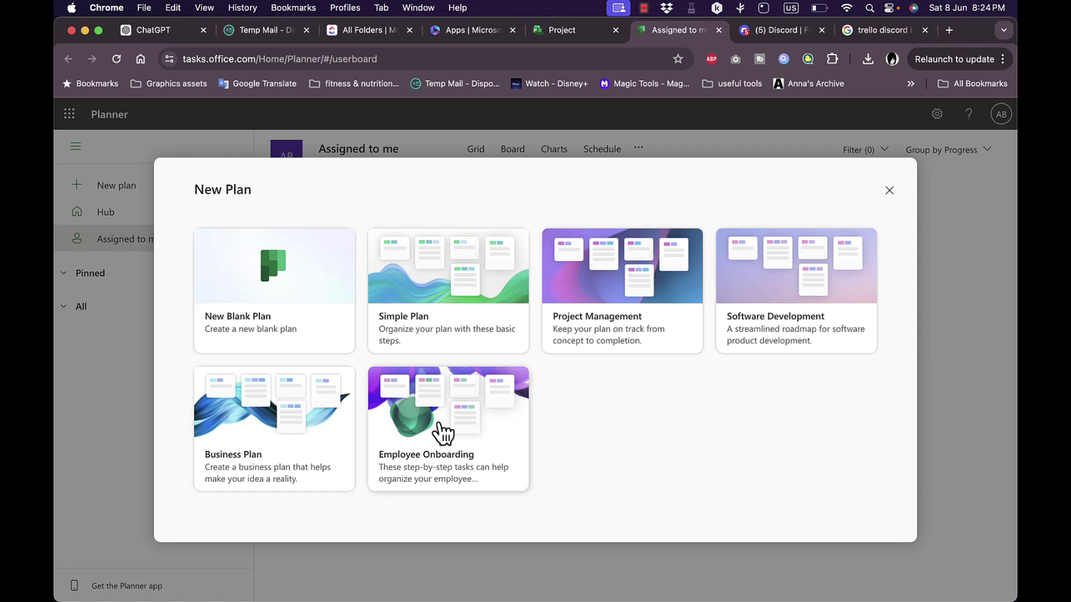
pyautogui.click(635, 275)
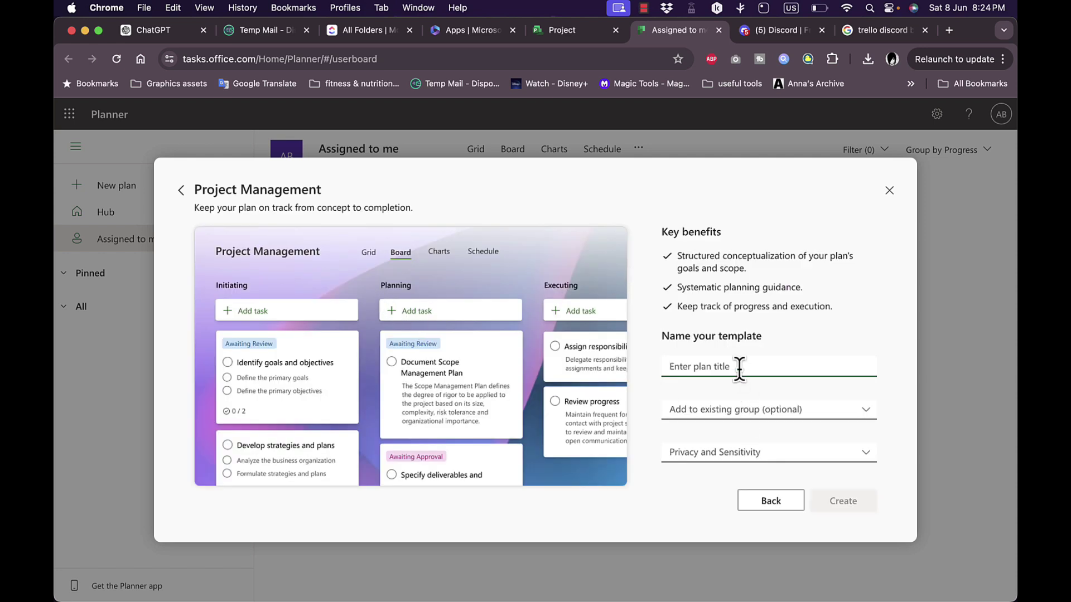
pyautogui.write('test')
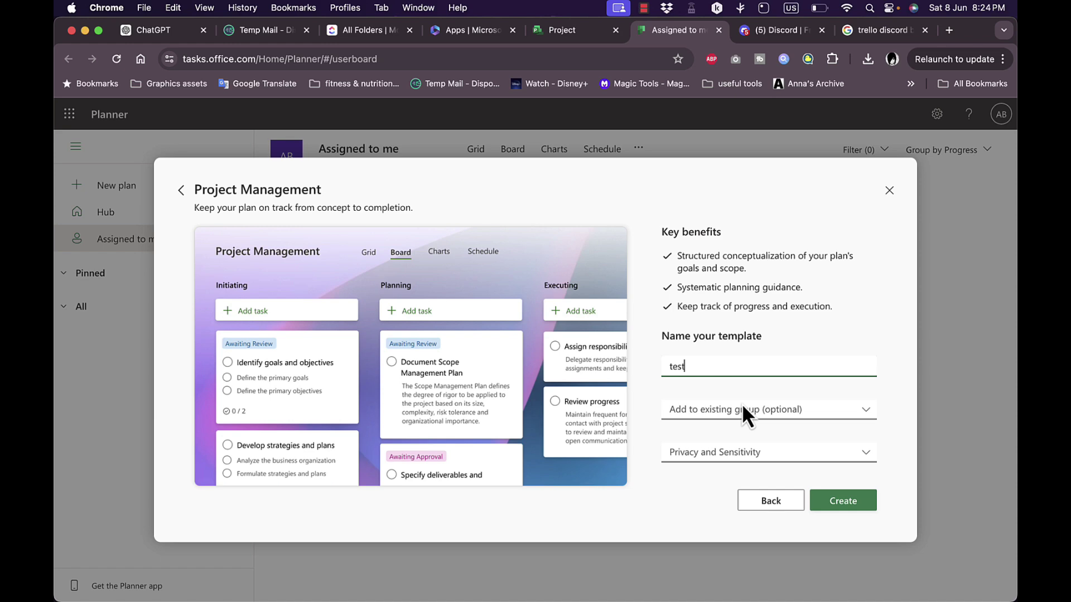
pyautogui.click(839, 502)
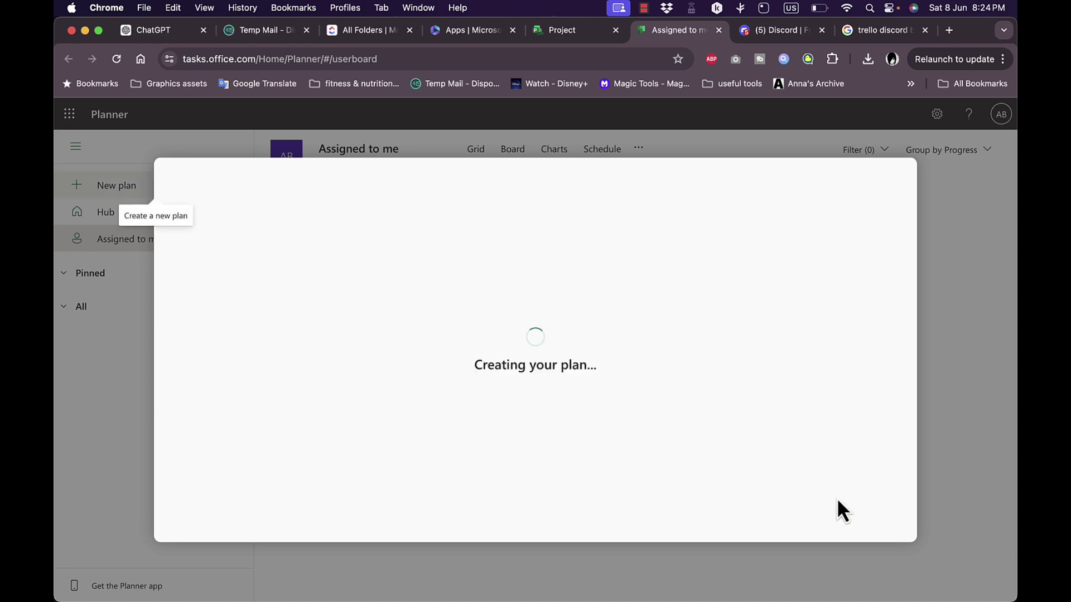
pyautogui.hscroll(3, 459, 480)
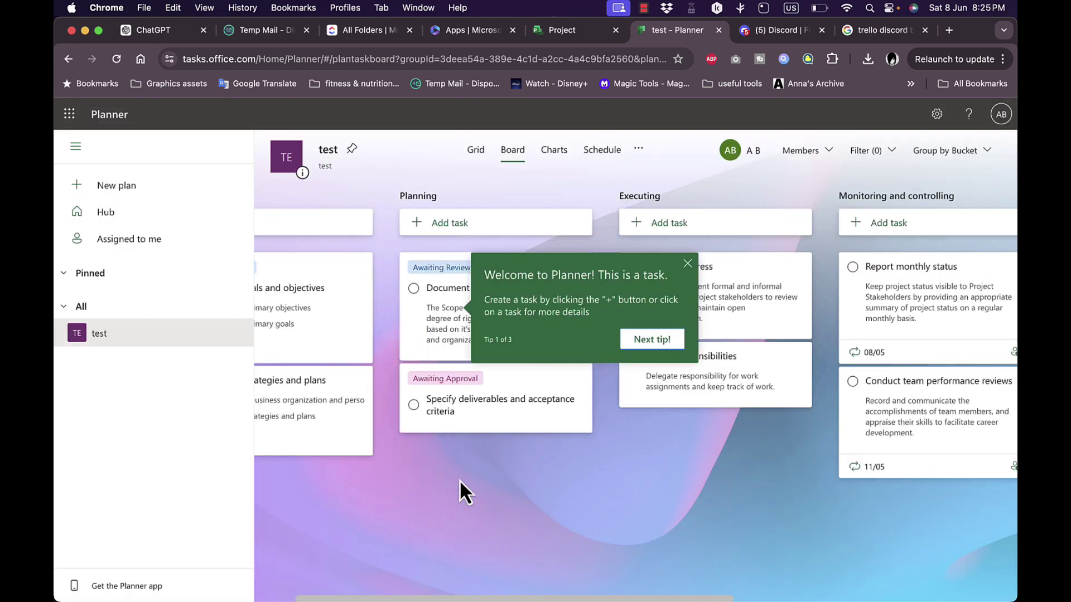
pyautogui.hscroll(3, 460, 479)
pyautogui.hscroll(3, 460, 480)
pyautogui.hscroll(-5, 459, 480)
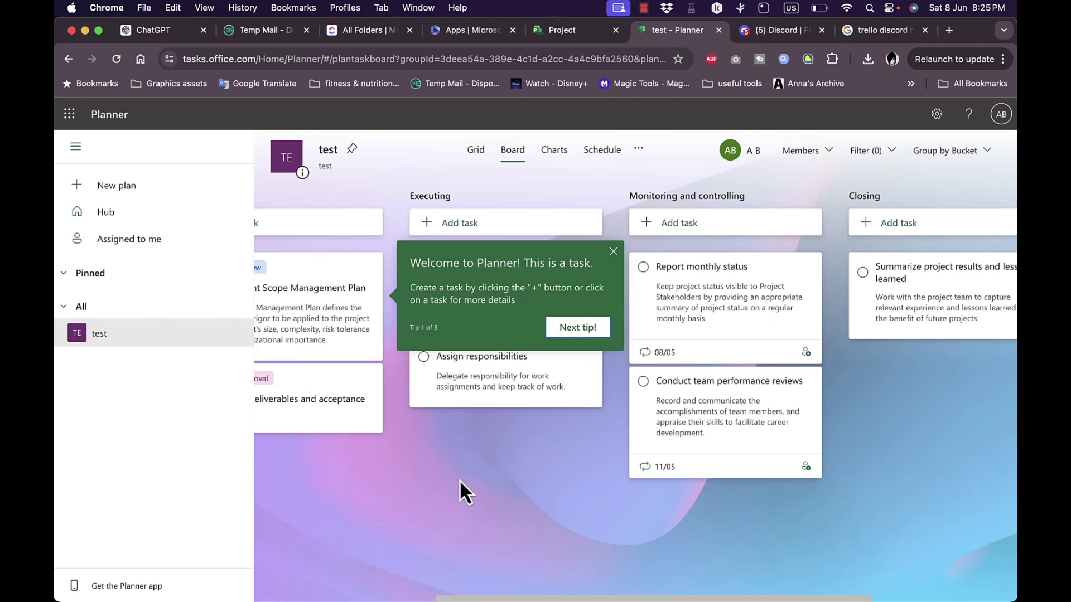
pyautogui.hscroll(-3, 459, 479)
pyautogui.hscroll(-2, 459, 479)
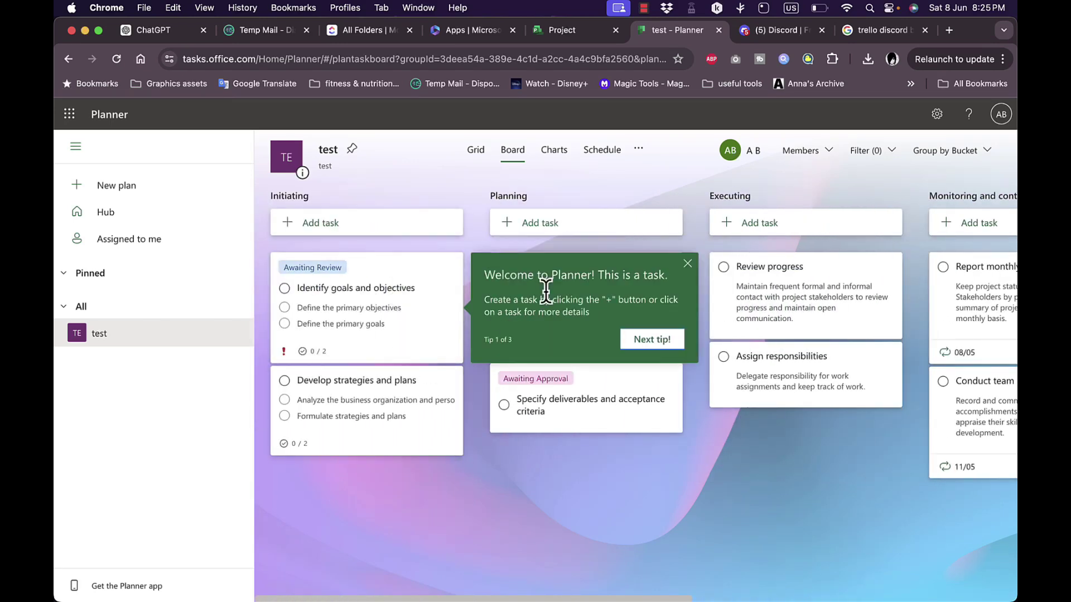
pyautogui.moveTo(366, 308)
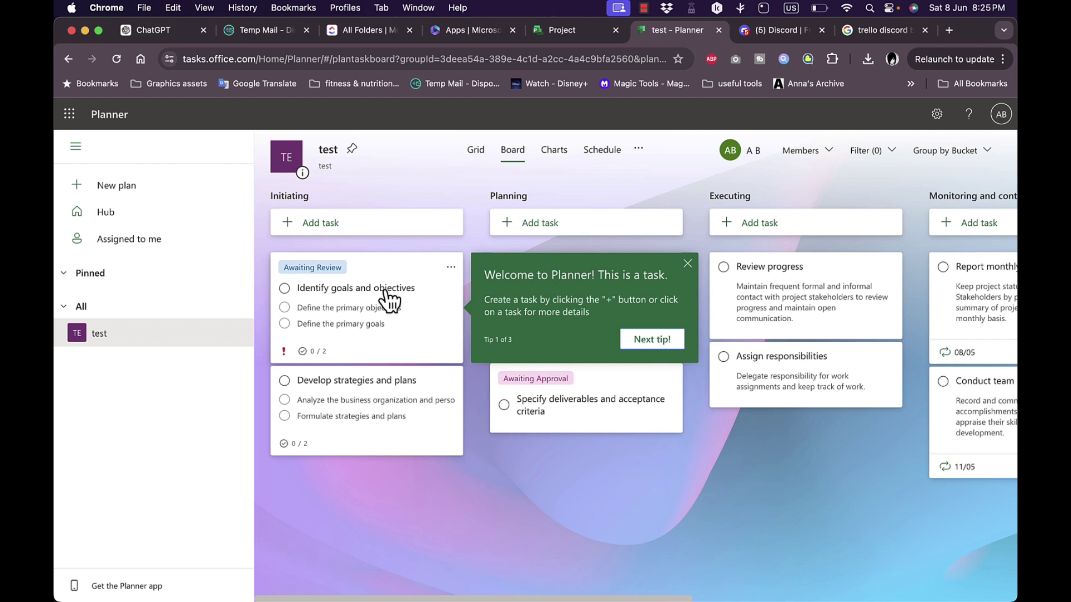
# Step: Complete 'Identify goals and objectives' and close the Welcome to Planner tip
pyautogui.click(284, 289)
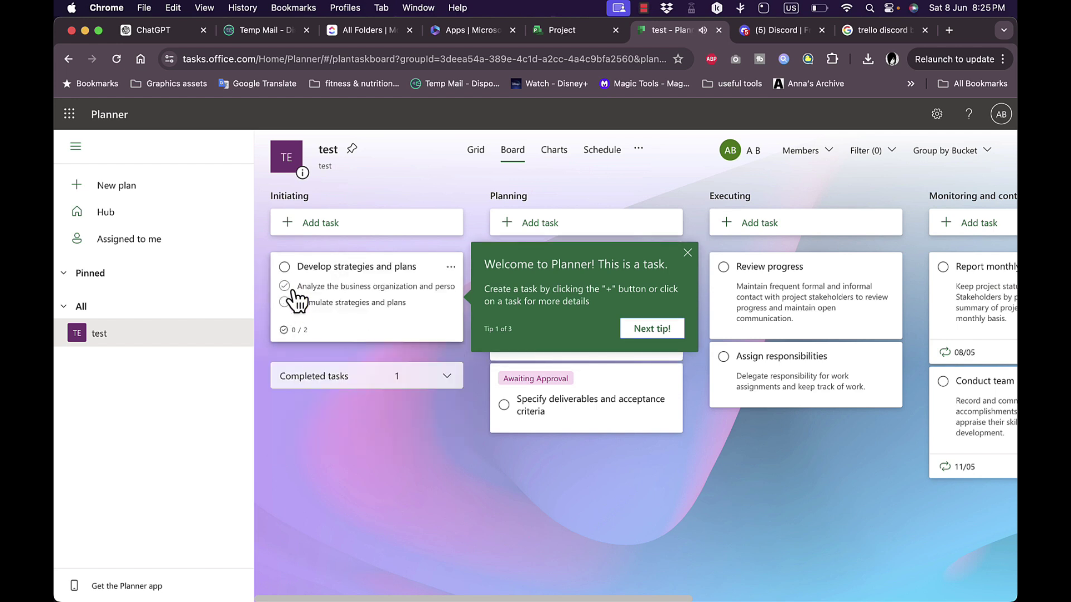
pyautogui.click(688, 253)
pyautogui.hscroll(2, 562, 233)
pyautogui.hscroll(3, 562, 233)
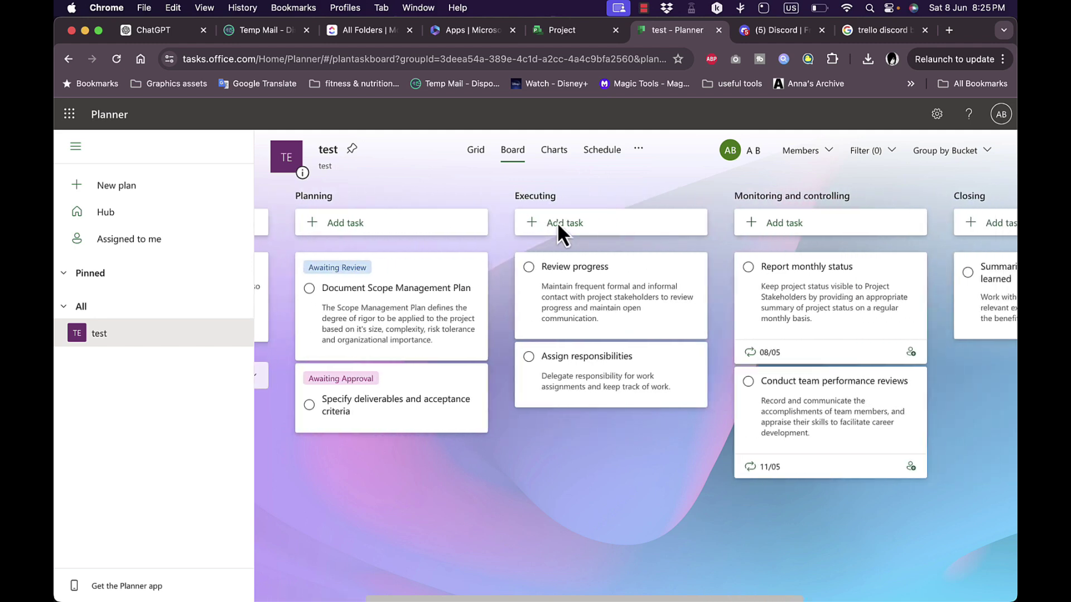
pyautogui.hscroll(4, 562, 233)
pyautogui.hscroll(3, 563, 232)
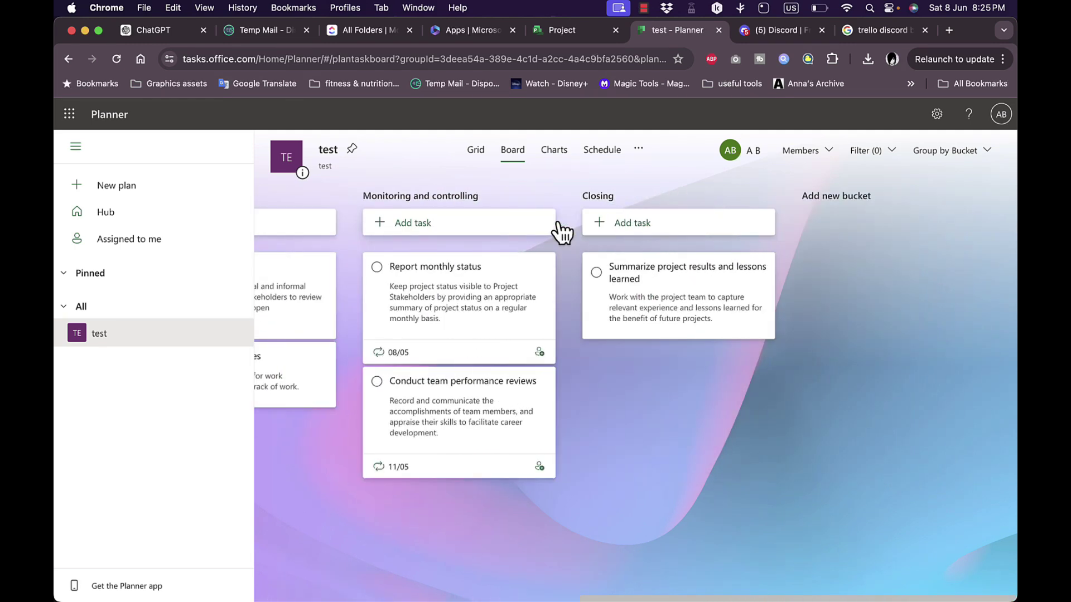
pyautogui.moveTo(456, 298)
pyautogui.mouseDown()
pyautogui.moveTo(542, 323)
pyautogui.moveTo(644, 401)
pyautogui.mouseUp()
pyautogui.hscroll(-4, 644, 402)
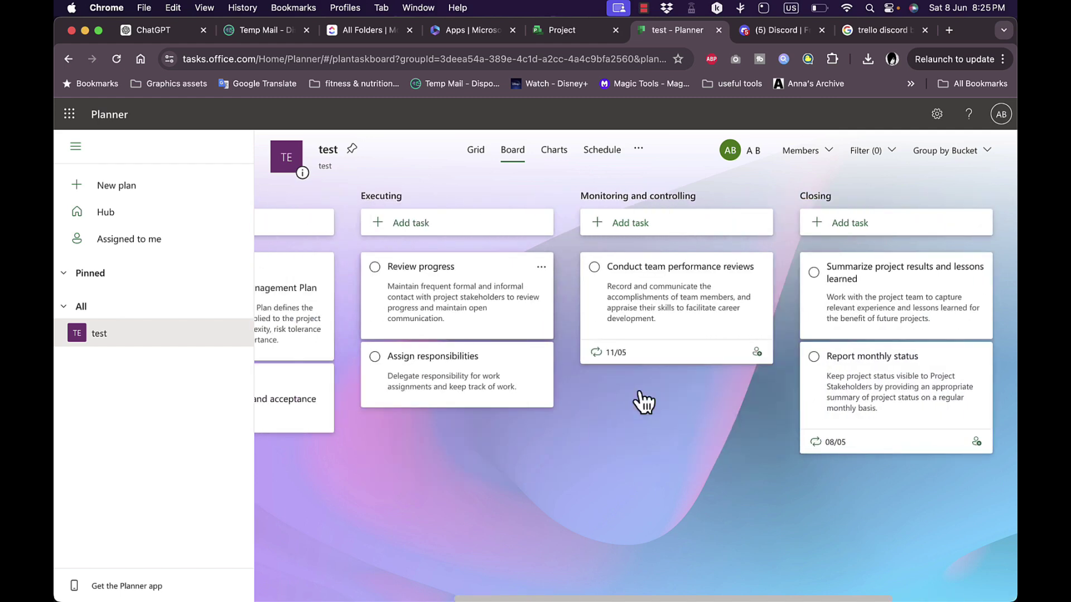
pyautogui.hscroll(-3, 641, 402)
pyautogui.hscroll(-4, 586, 385)
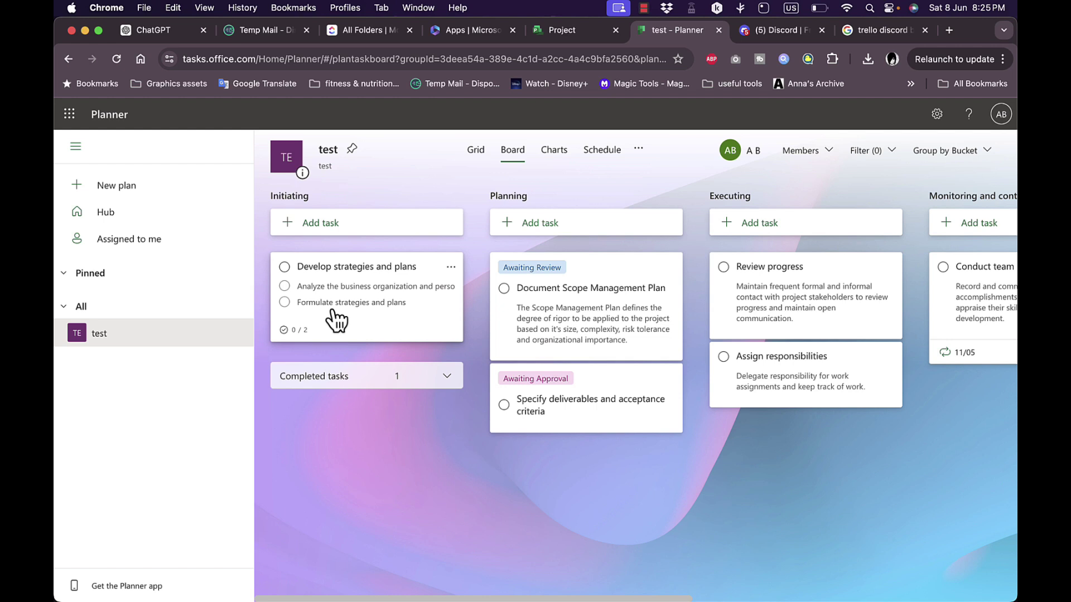
# Step: Tick the 'Formulate strategies and plans' checklist item on 'Develop strategies and plans'
pyautogui.click(286, 304)
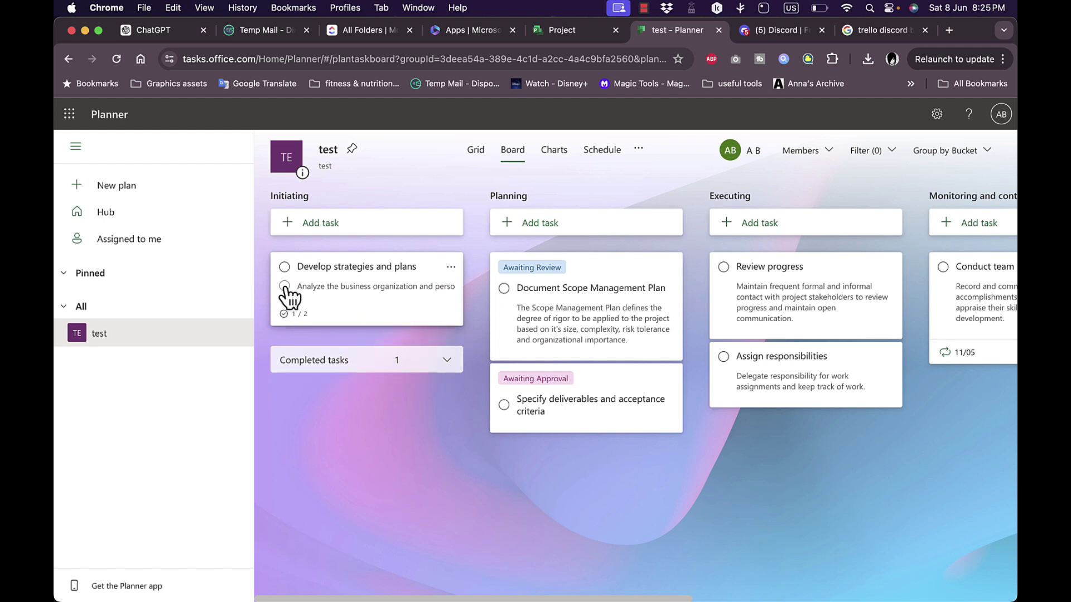